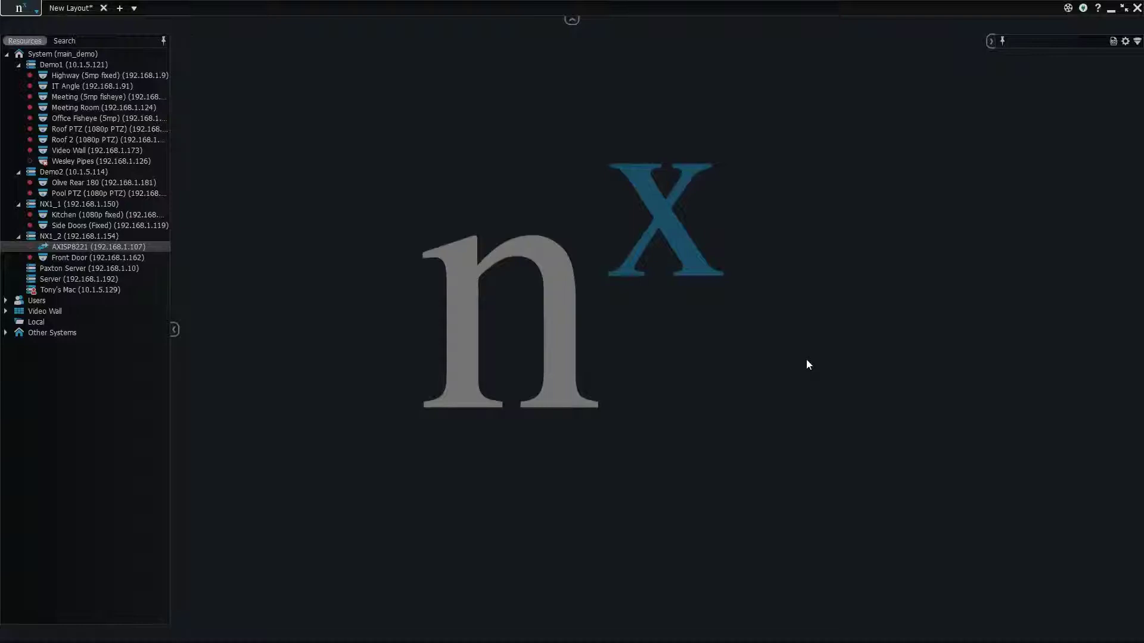
# Step: Open the main menu from the nx logo to reach User Management
pyautogui.click(22, 9)
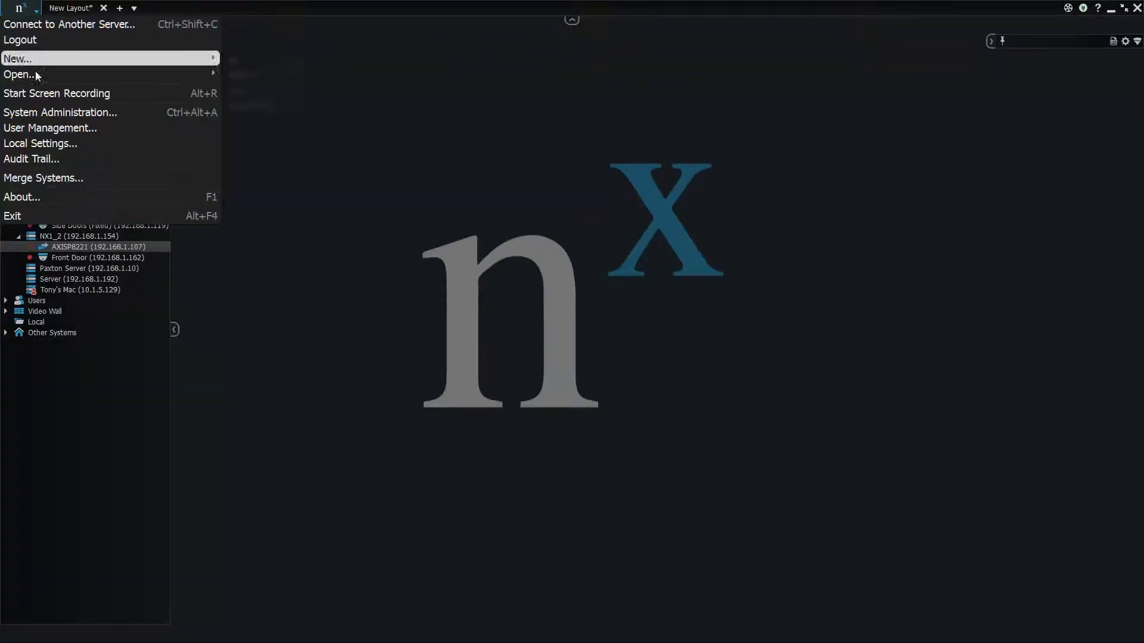
pyautogui.click(54, 127)
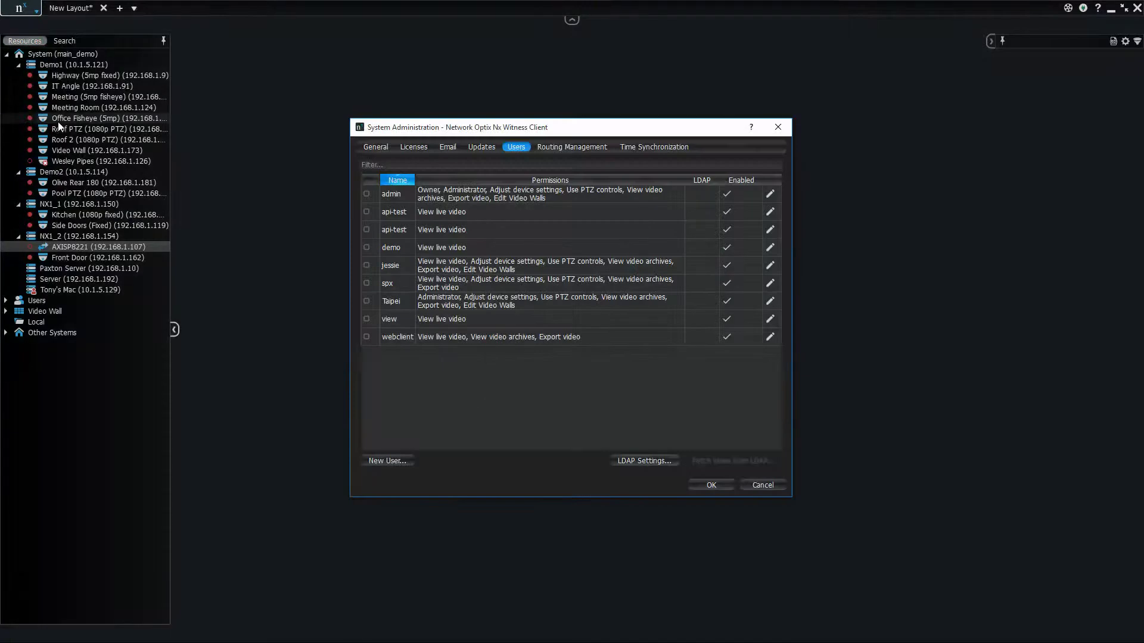
pyautogui.moveTo(65, 119)
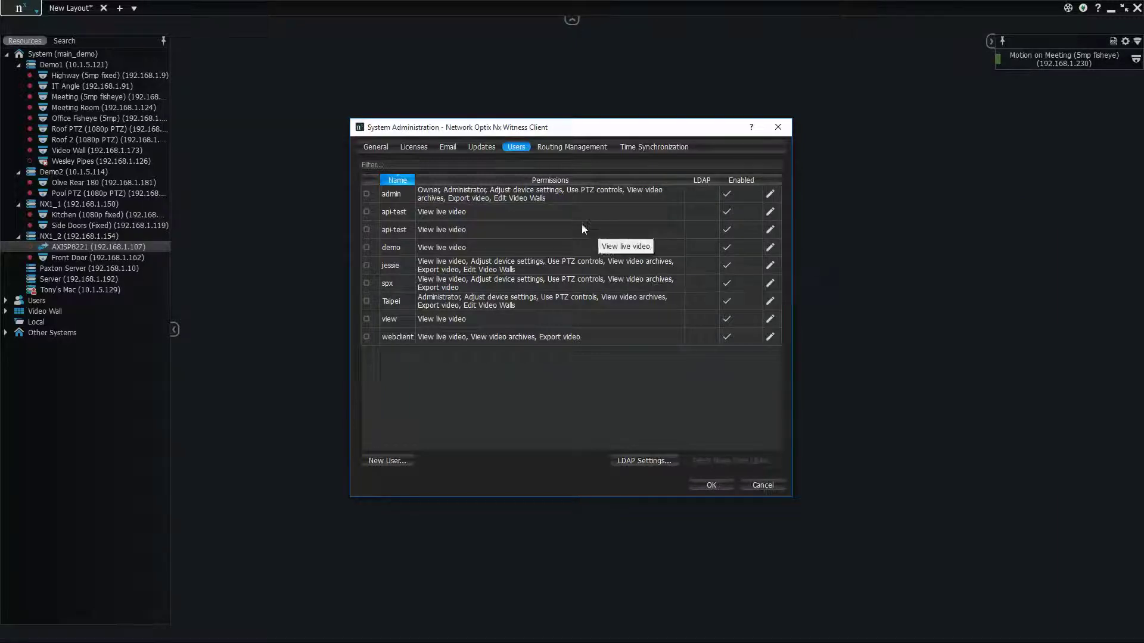
# Step: Open LDAP Settings and paste ldap://ns.la.hdw.mx into the Server URL field
pyautogui.click(670, 462)
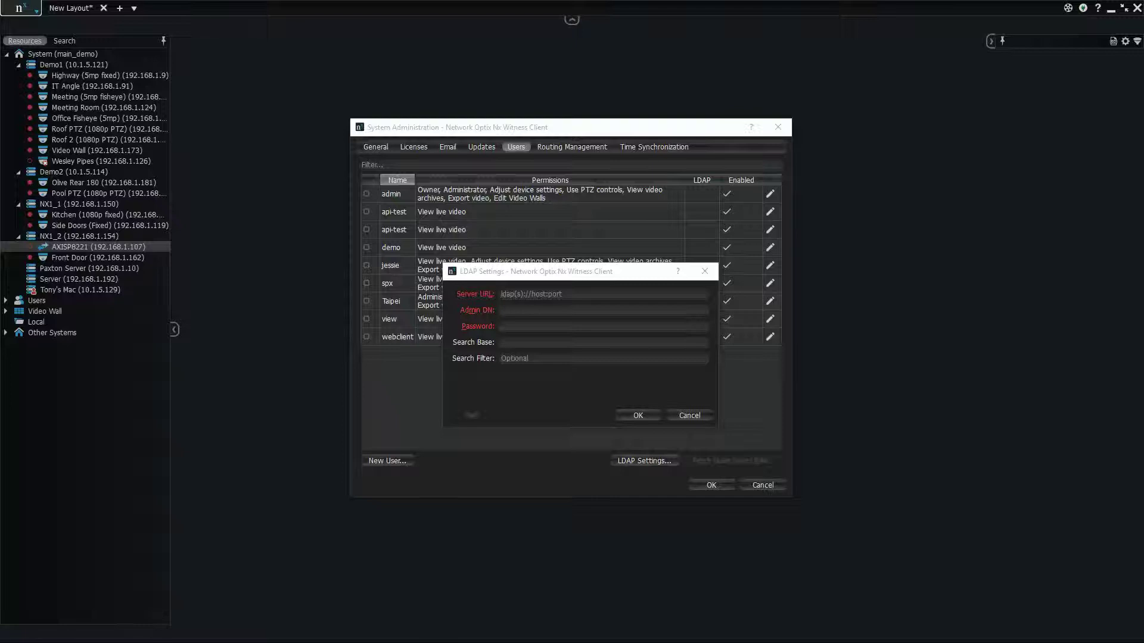
pyautogui.click(605, 296)
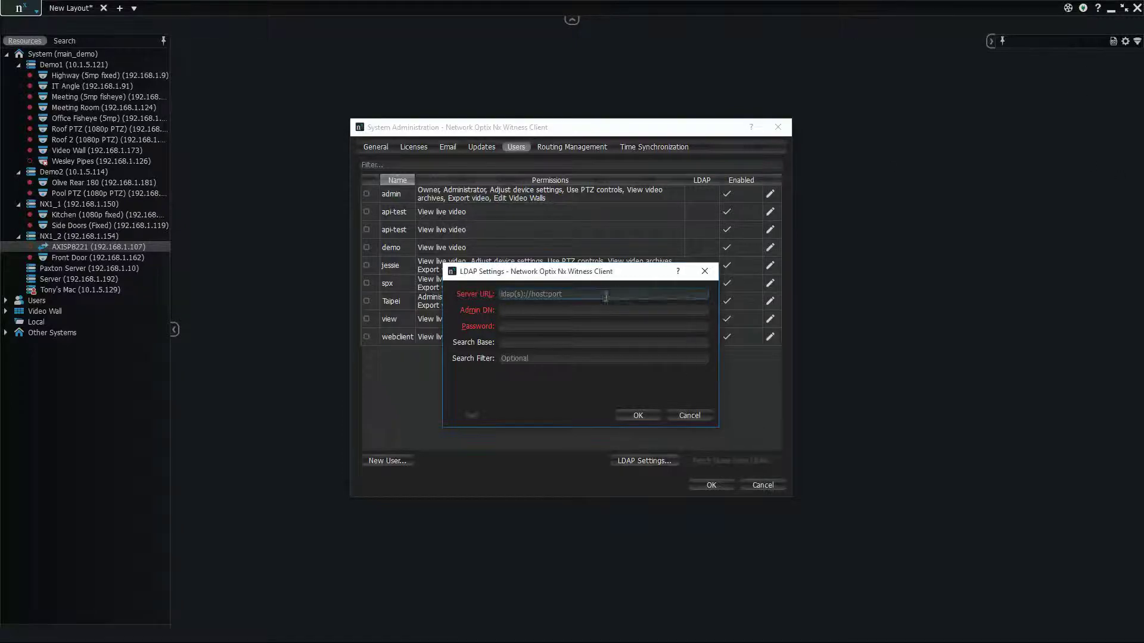
pyautogui.rightClick(605, 296)
pyautogui.click(632, 370)
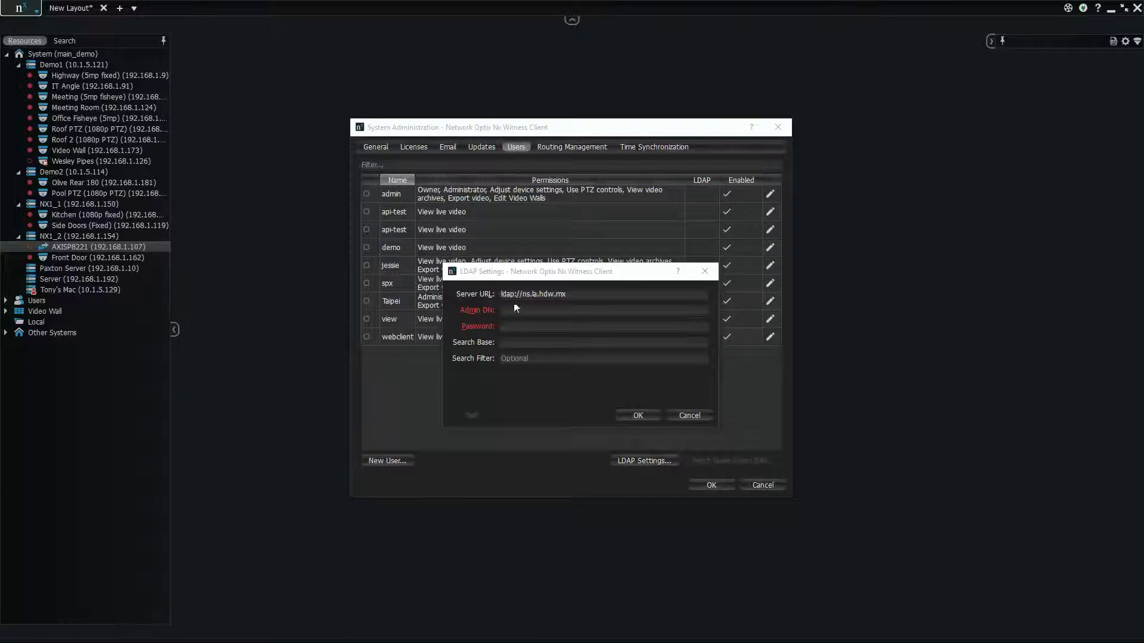
# Step: Paste the Admin DN CN=admin,dc=la,dc=hdw,dc=mx, then move to the Password field
pyautogui.click(517, 310)
pyautogui.rightClick(531, 312)
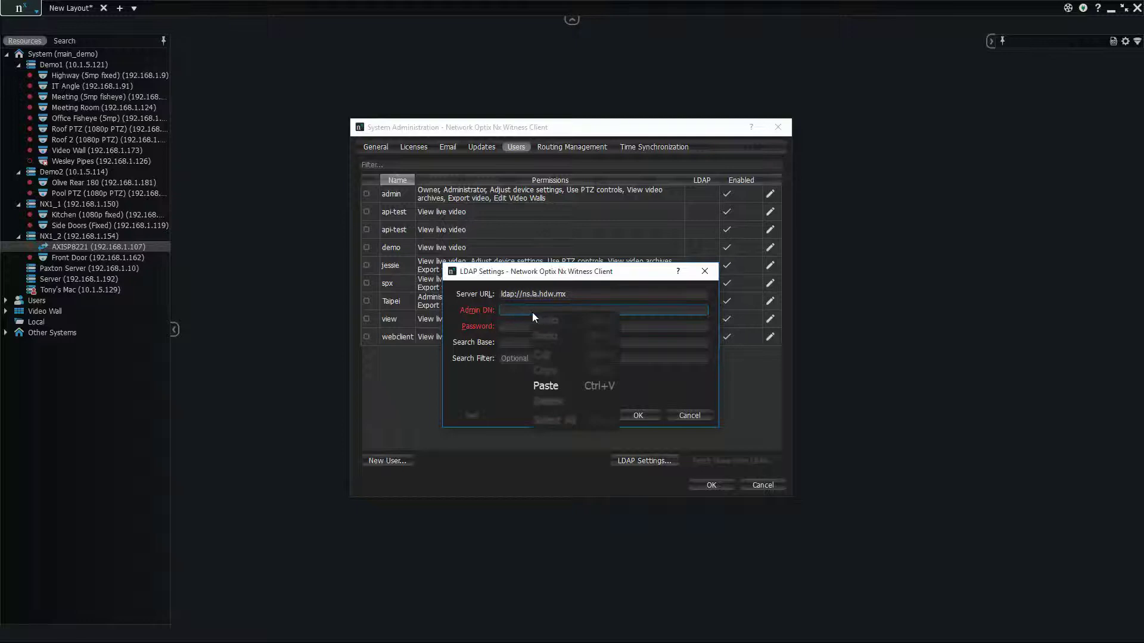
pyautogui.click(571, 386)
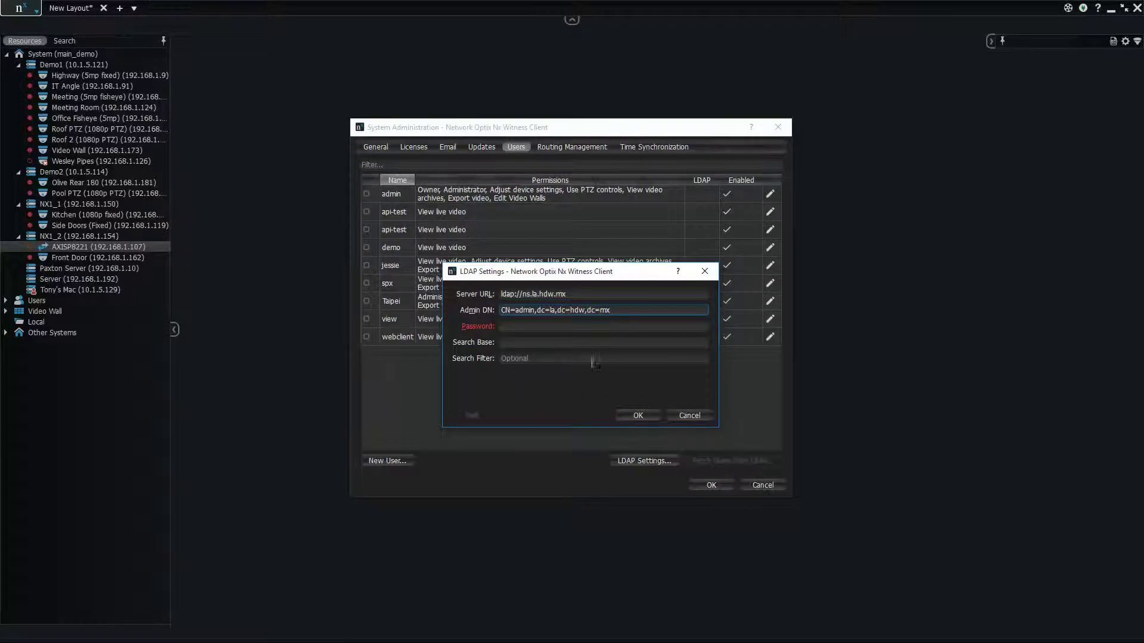
pyautogui.click(610, 324)
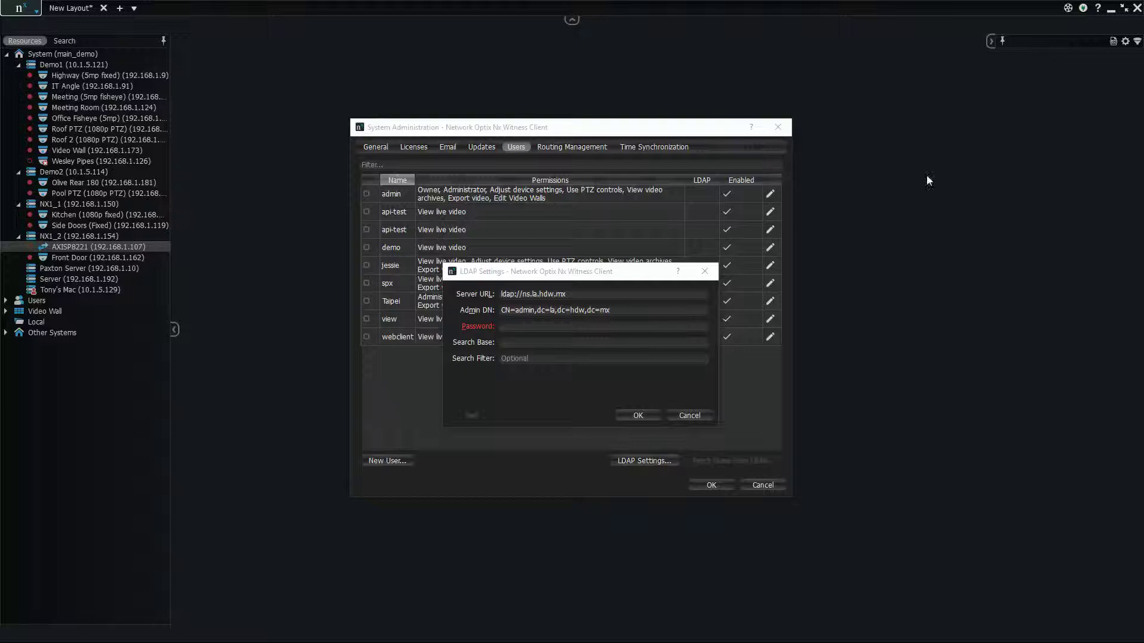
# Step: Paste the admin password and search base OU=Users,dc=la,dc=hdw,dc=mx, test (5 users), and save
pyautogui.rightClick(581, 325)
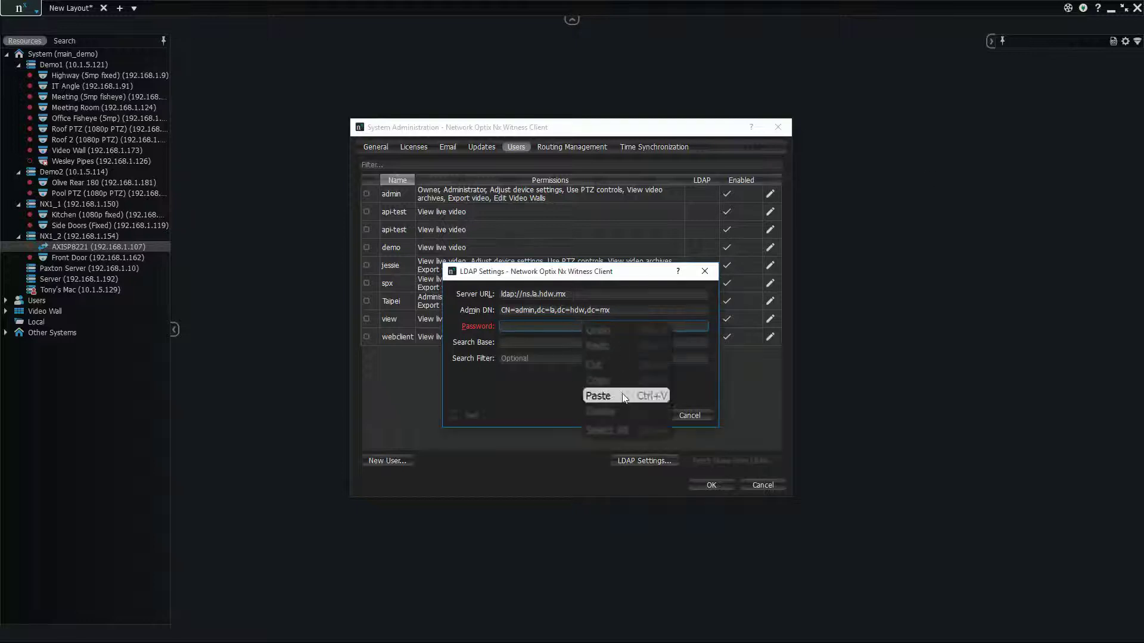
pyautogui.click(622, 394)
pyautogui.click(605, 343)
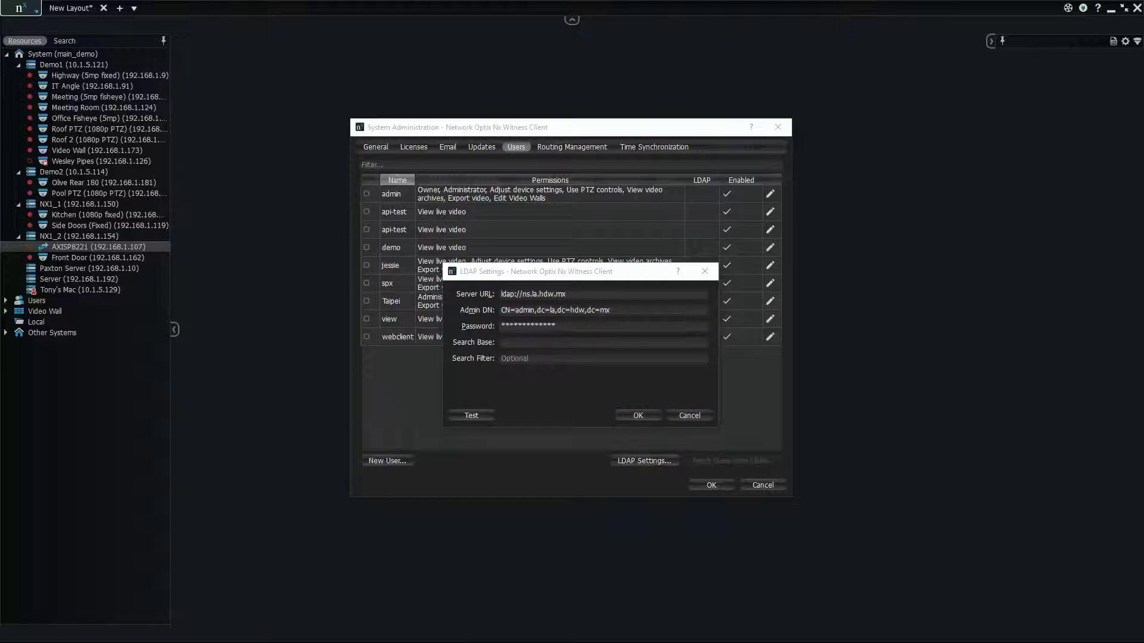
pyautogui.rightClick(584, 342)
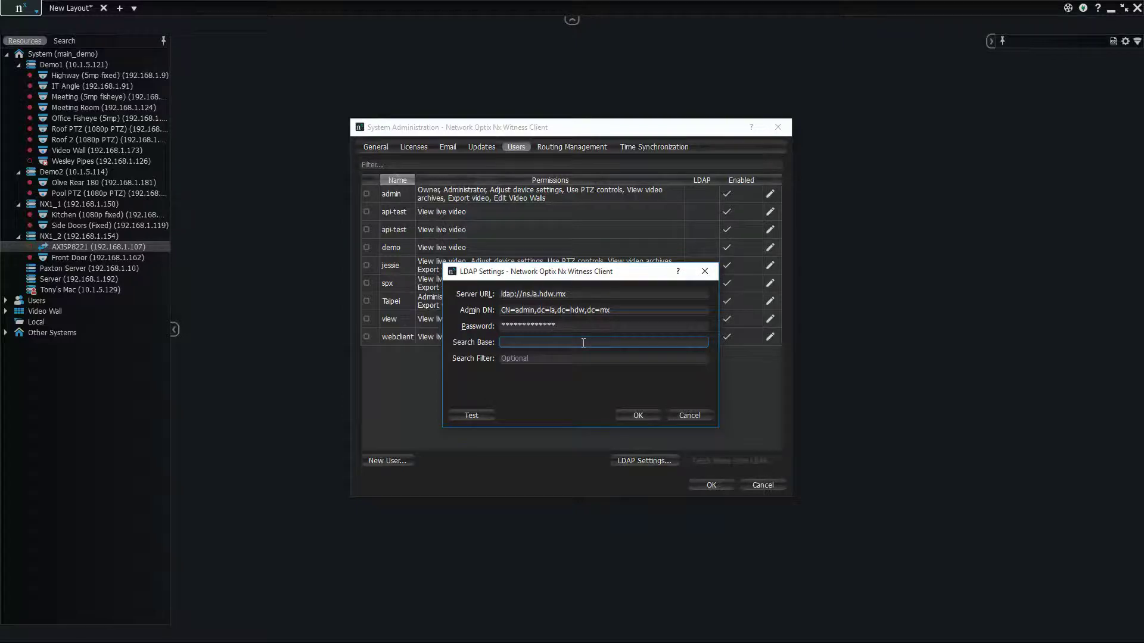
pyautogui.click(620, 416)
pyautogui.click(491, 418)
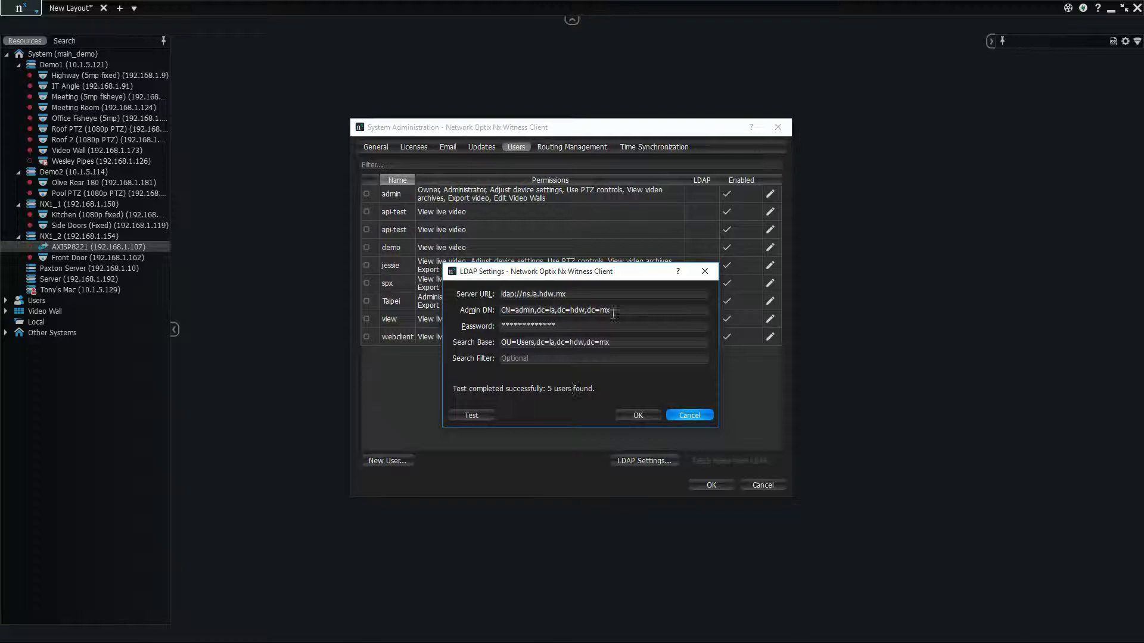
pyautogui.click(638, 416)
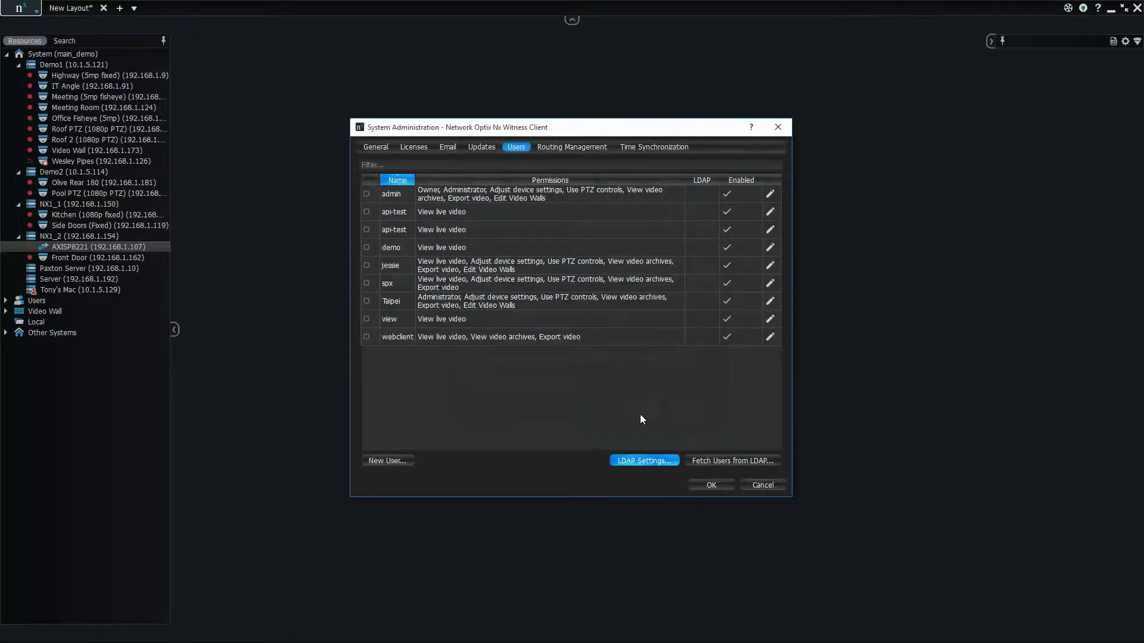
# Step: Fetch the LDAP user list and import the first directory user
pyautogui.click(721, 461)
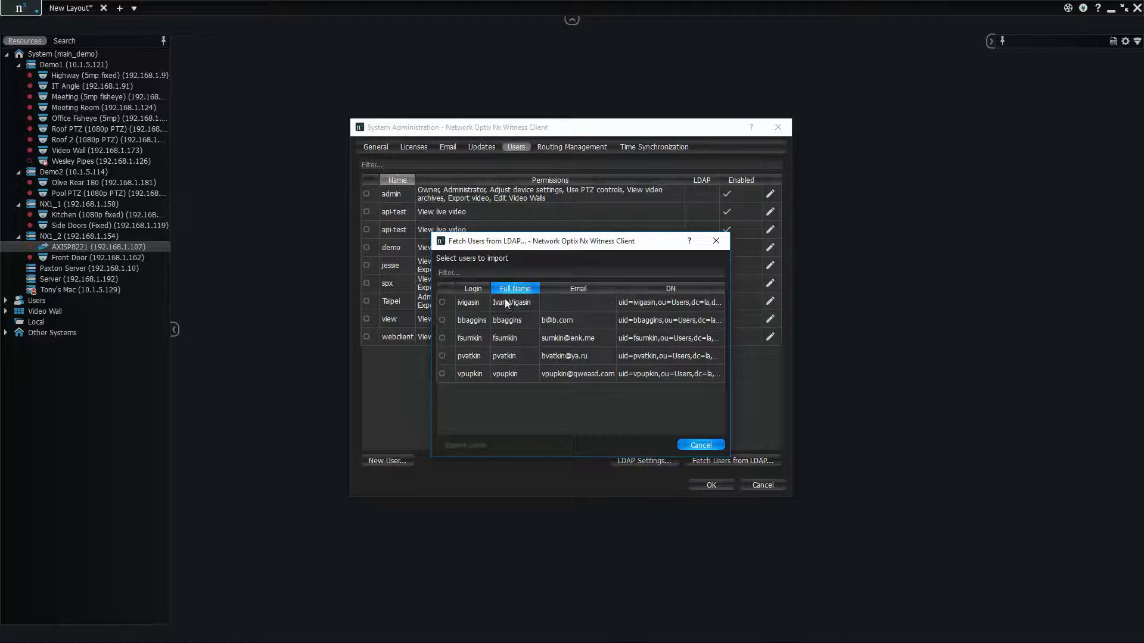
pyautogui.click(438, 300)
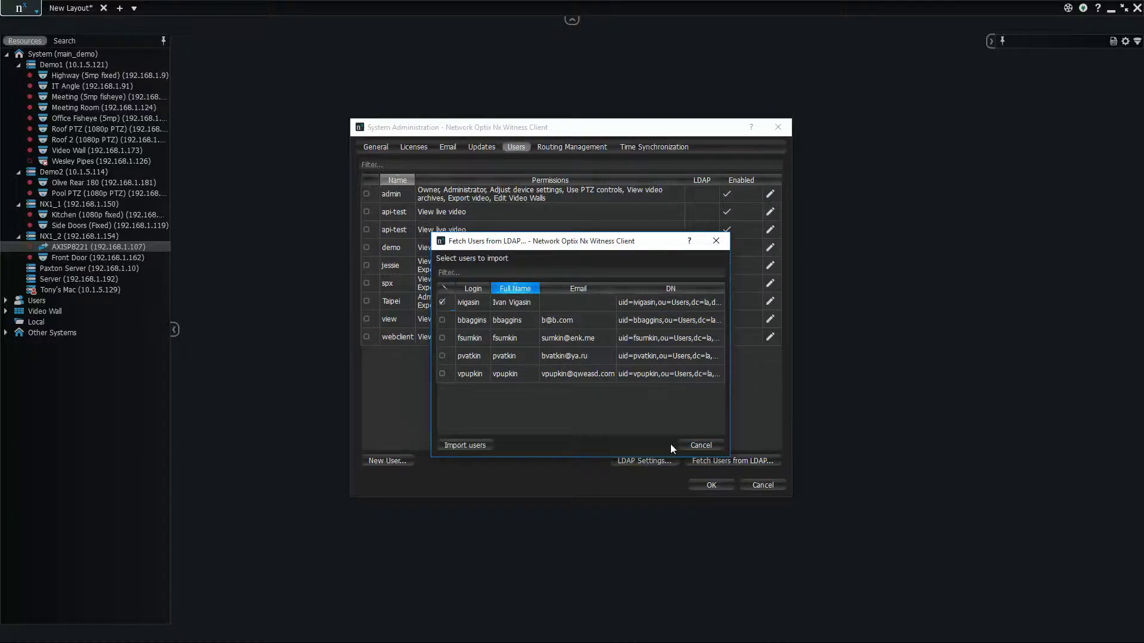
pyautogui.click(485, 445)
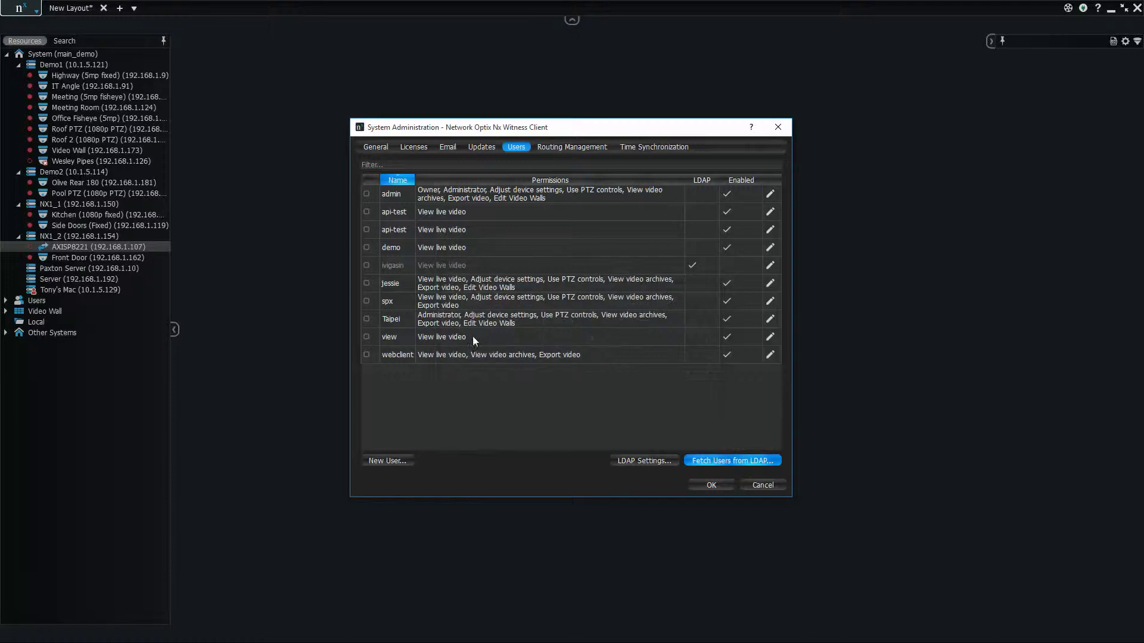
# Step: Edit the imported LDAP user: set Access Rights to Advanced Viewer and tick Enabled
pyautogui.click(368, 265)
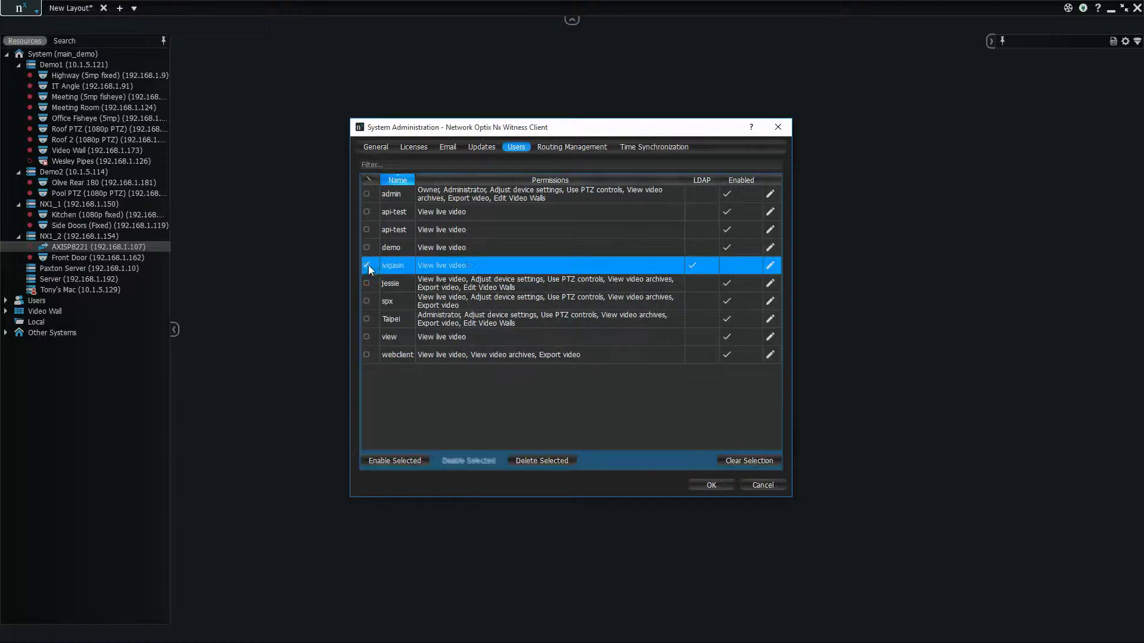
pyautogui.click(769, 266)
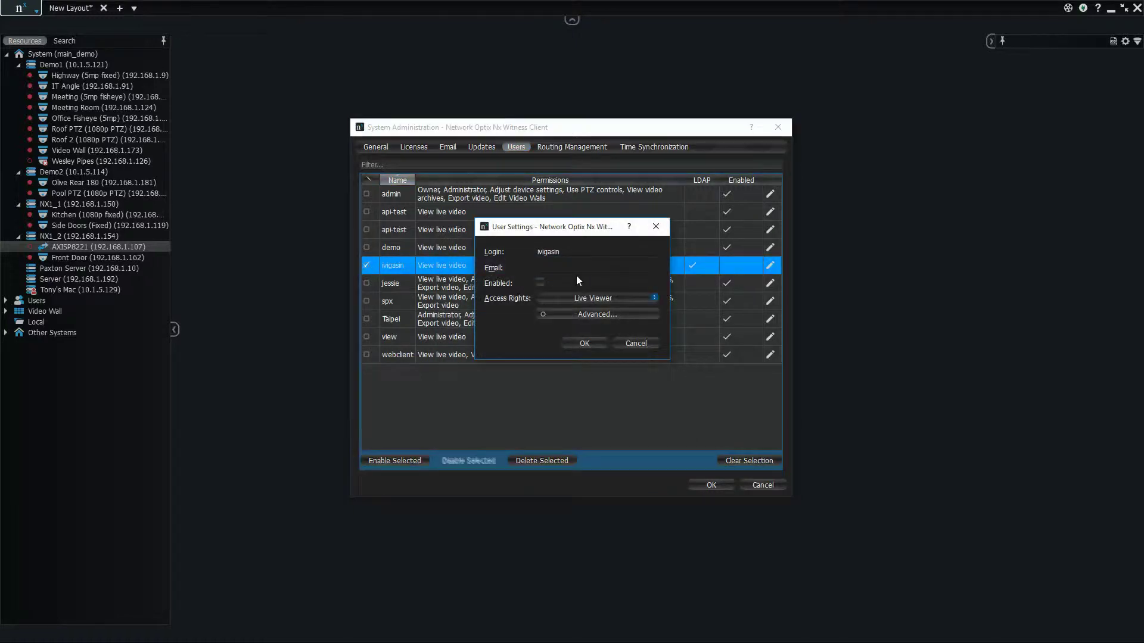
pyautogui.click(593, 299)
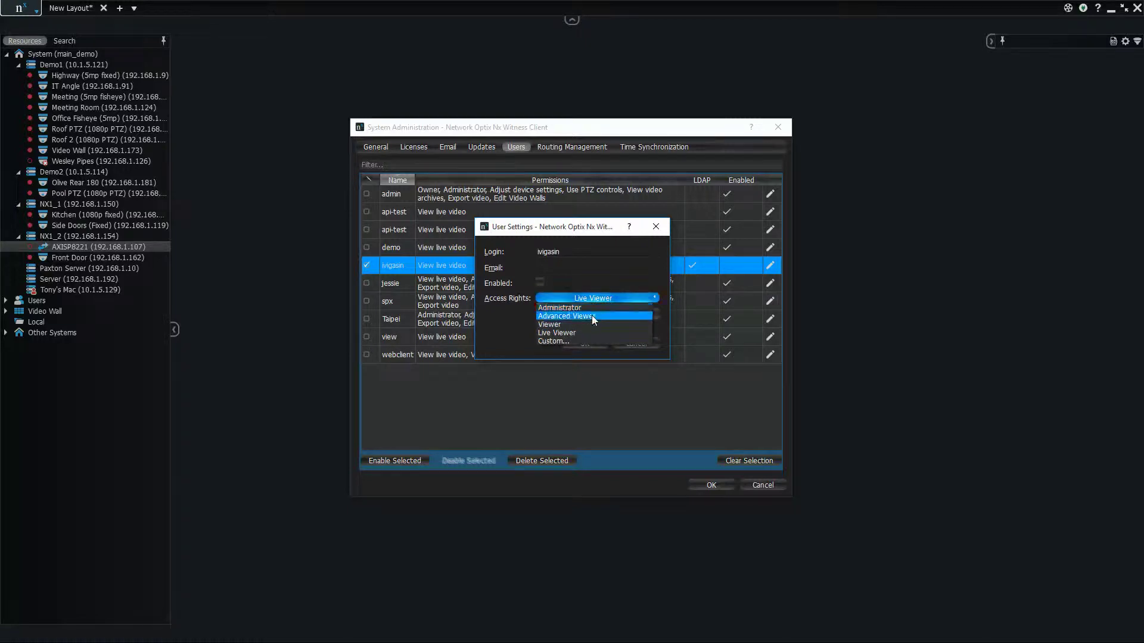
pyautogui.click(592, 317)
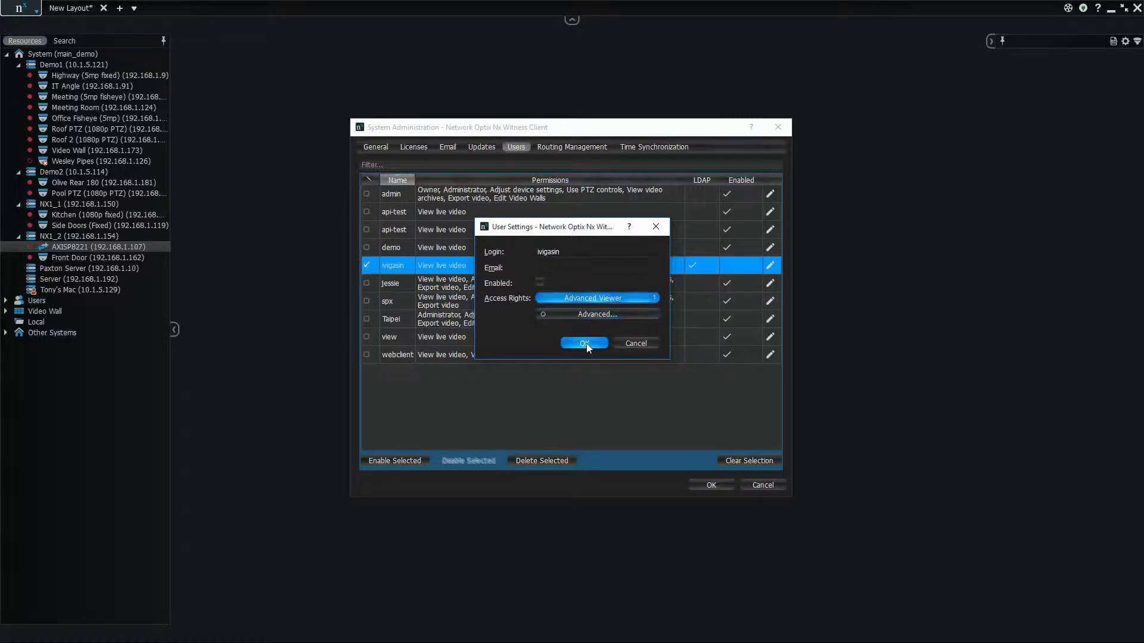
pyautogui.click(539, 283)
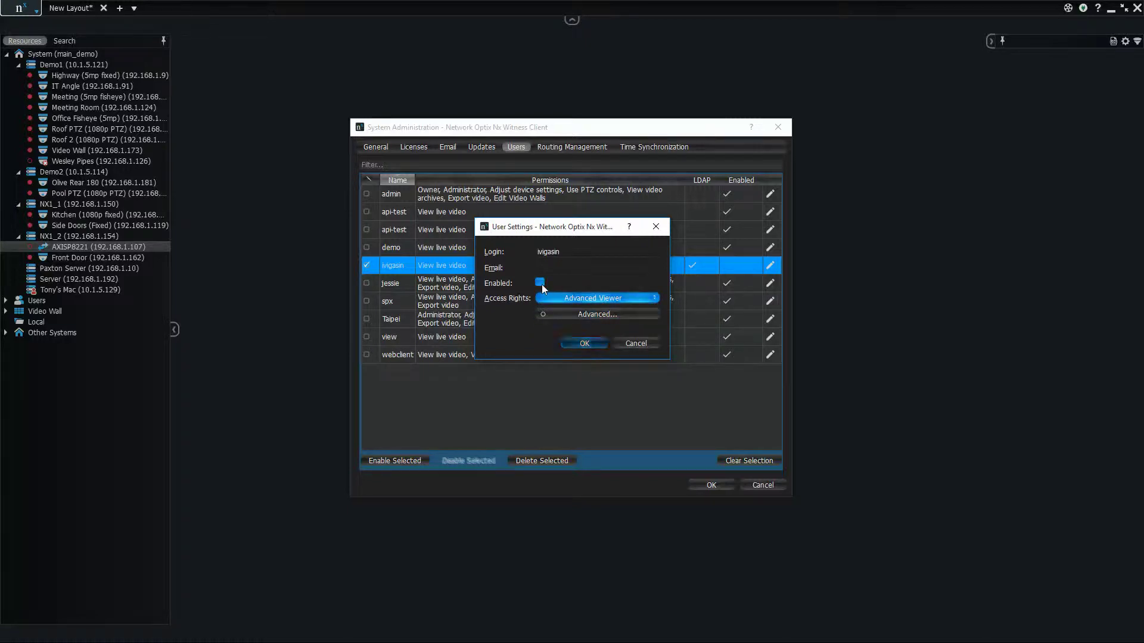
pyautogui.click(582, 345)
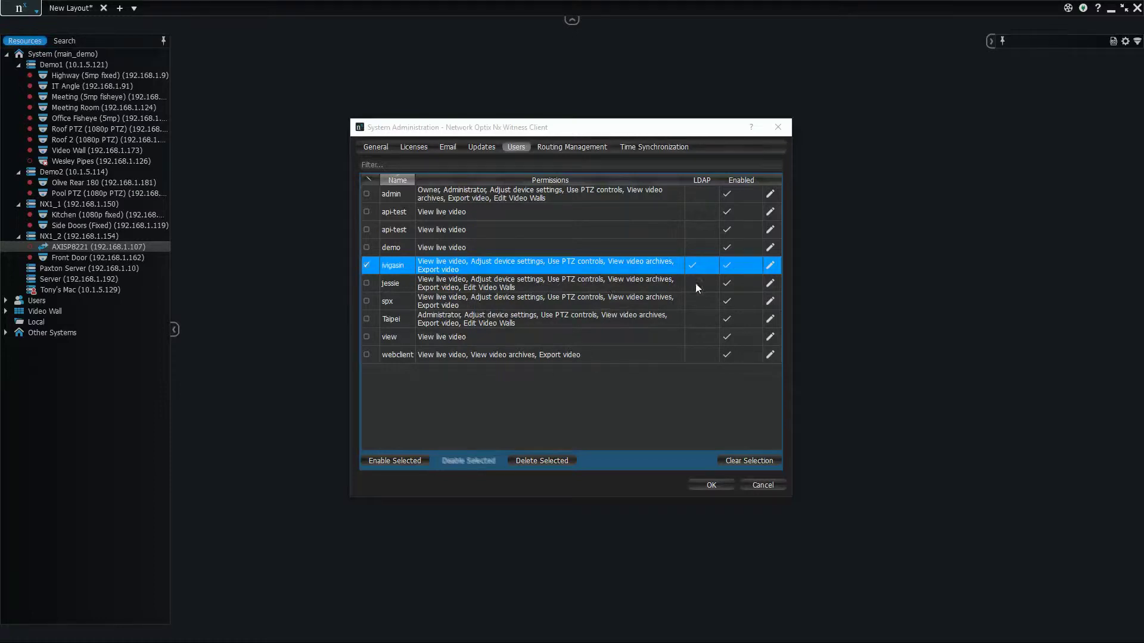
# Step: Remove the marked LDAP user with Delete Selected and confirm, leaving eight accounts
pyautogui.click(771, 267)
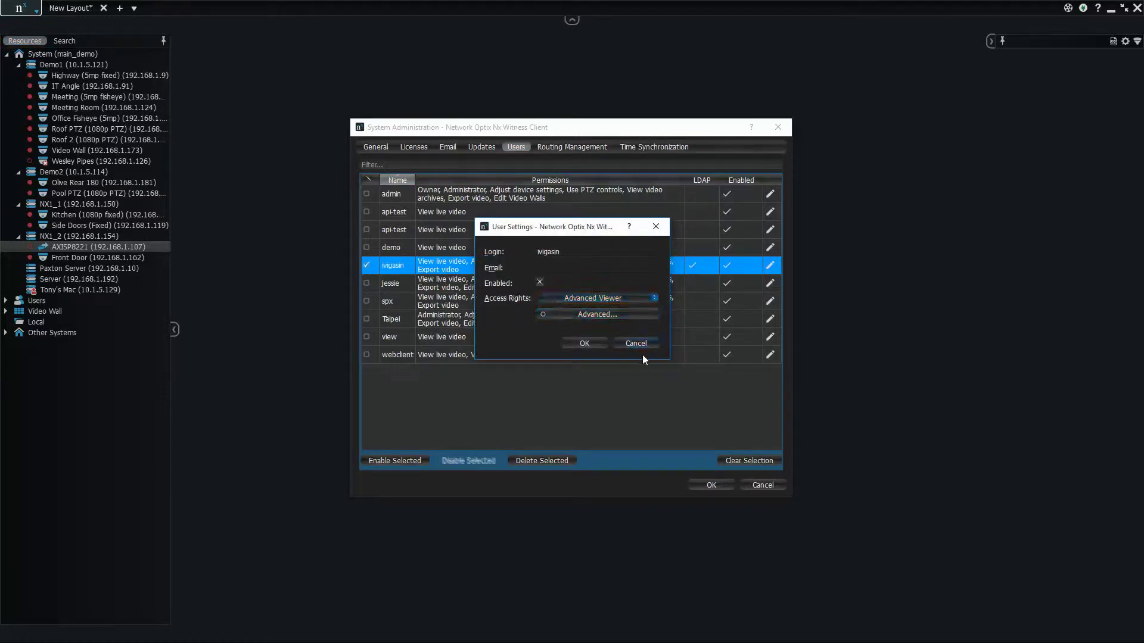
pyautogui.click(637, 344)
pyautogui.click(554, 460)
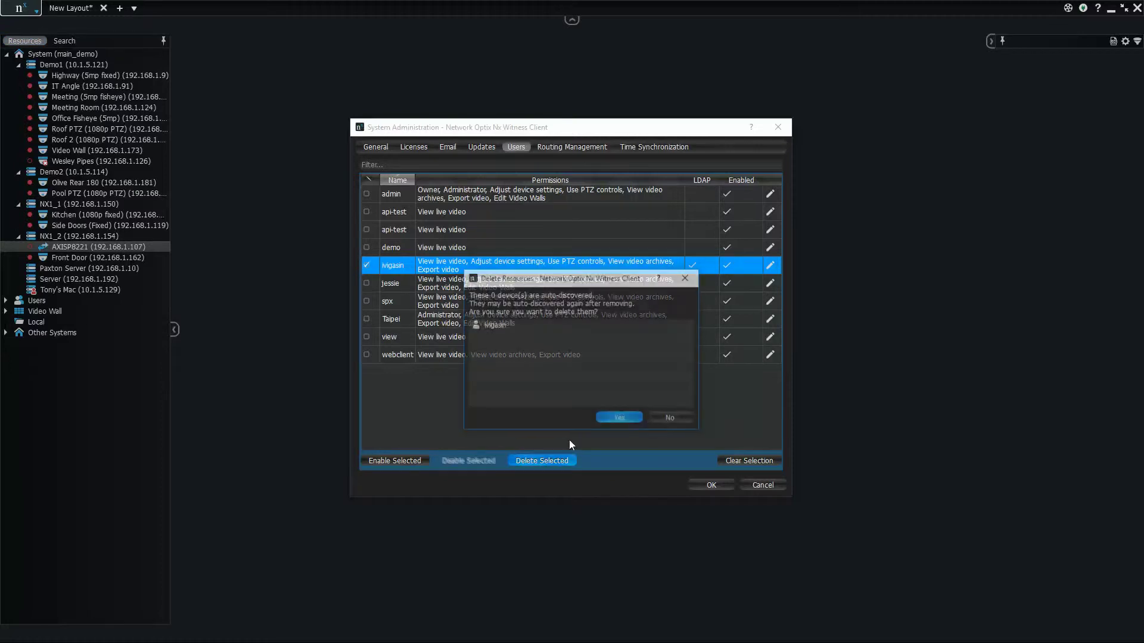
pyautogui.click(614, 418)
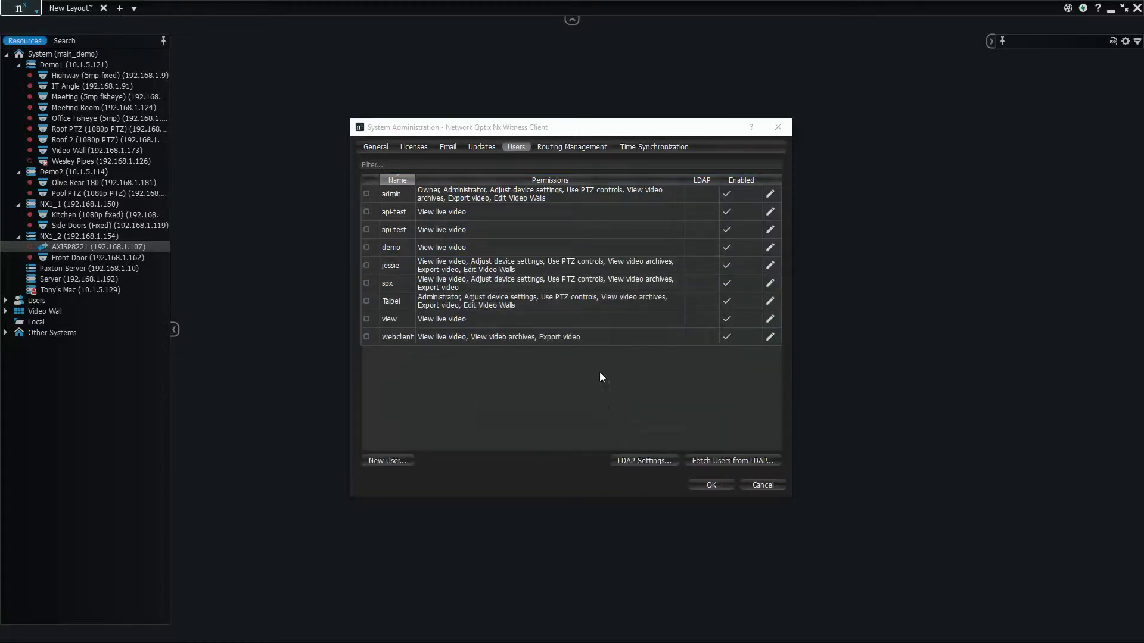